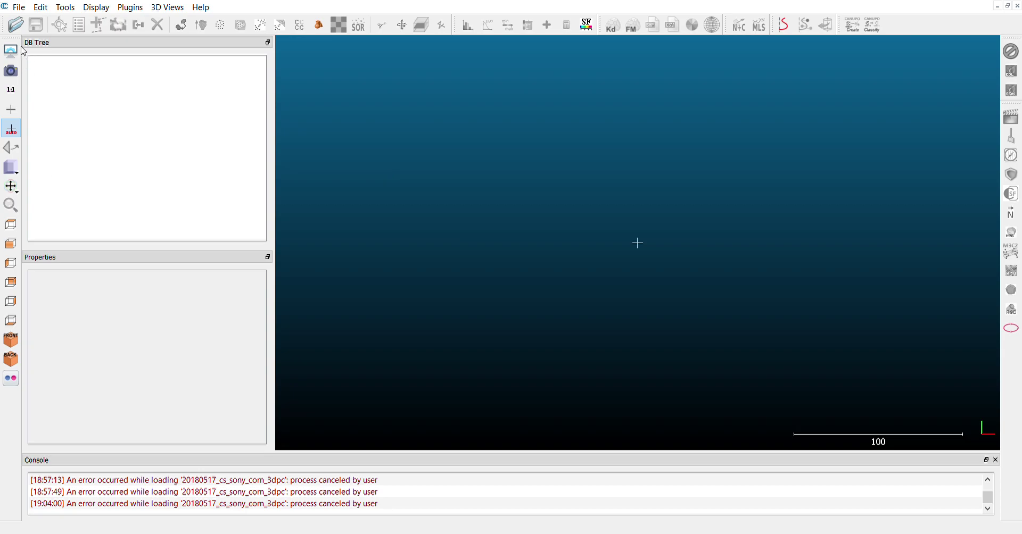
Step: Open 20180517_cs_sony_corn_3dpc.las and accept the LAS import settings
left_click(16, 29)
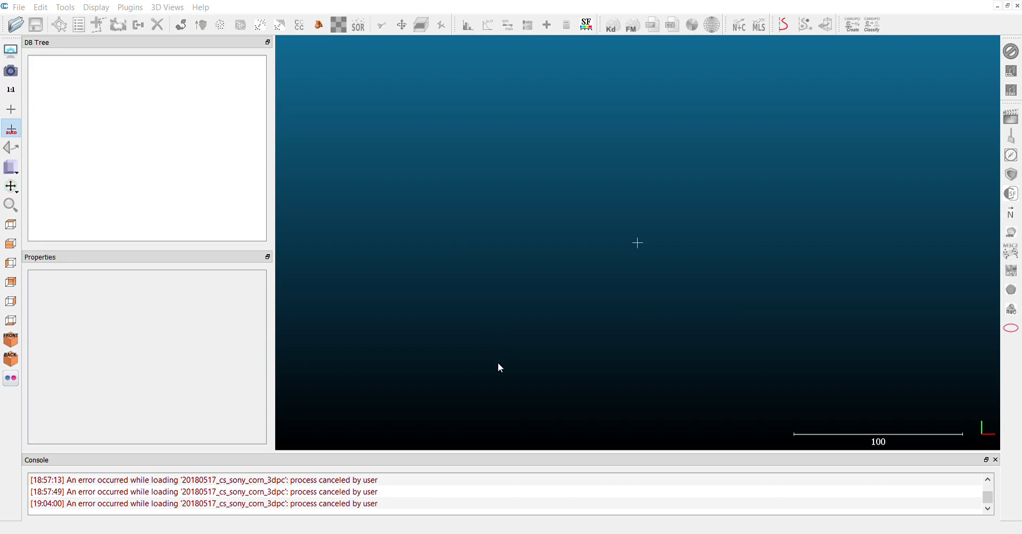
key("Return")
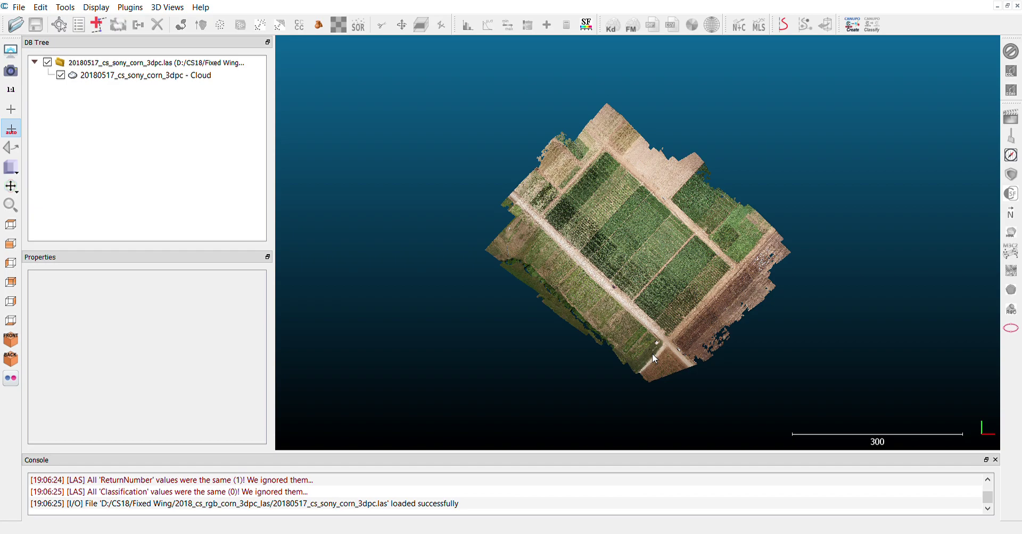
Step: Zoom in on the corn plots and tilt the field into a perspective view
scroll(757, 238, "up", 1)
scroll(757, 239, "up", 4)
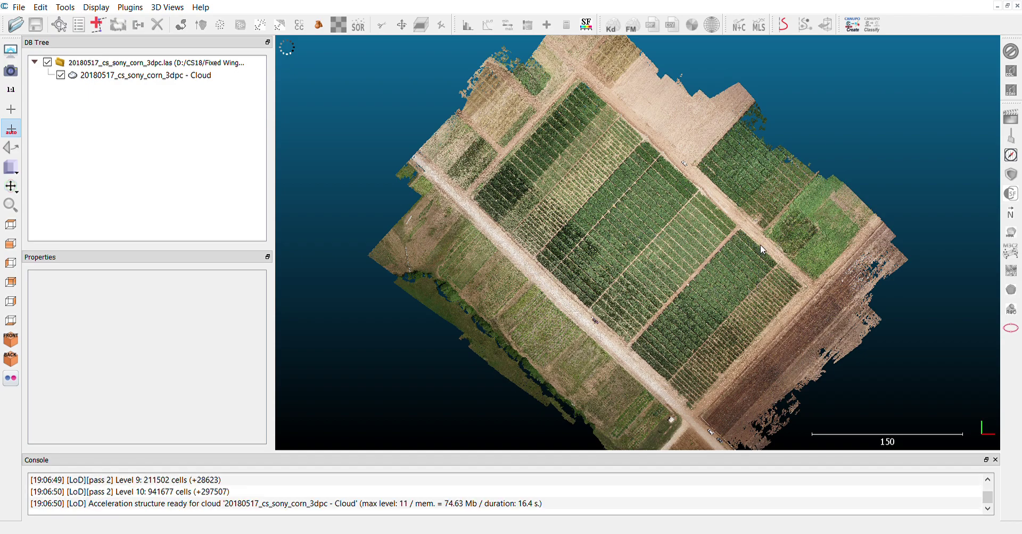
left_click_drag(762, 248, 748, 238)
scroll(748, 238, "up", 6)
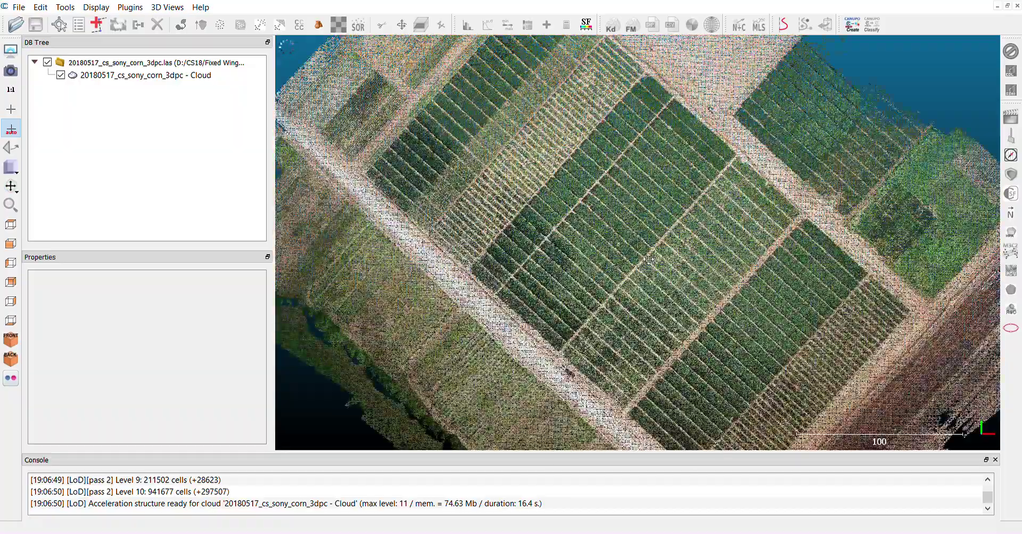
left_click_drag(648, 259, 592, 232)
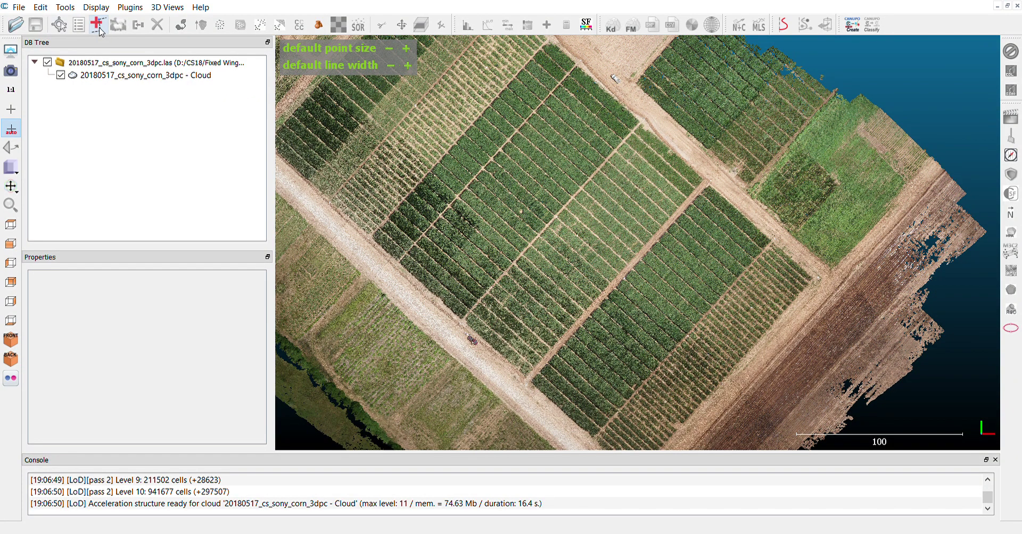
Step: From a top-down view, trace a closed polyline through the plot block's bottom, right and top corners
left_click(99, 29)
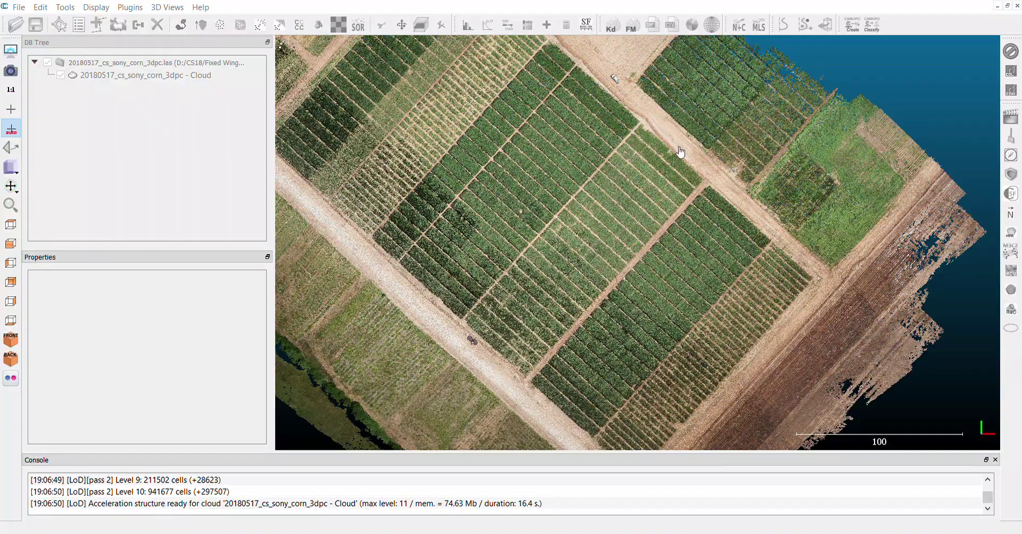
scroll(680, 152, "down", 3)
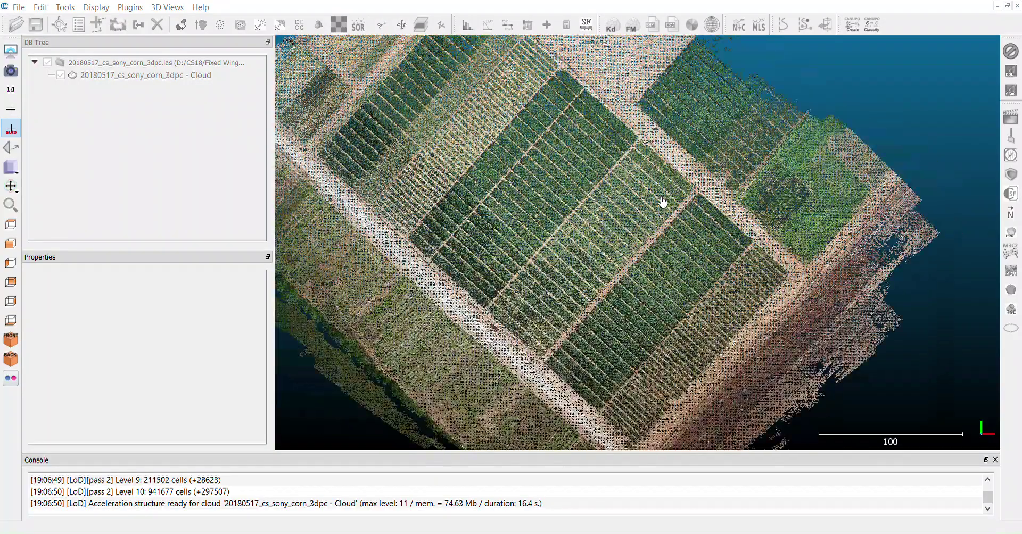
left_click_drag(663, 202, 632, 192)
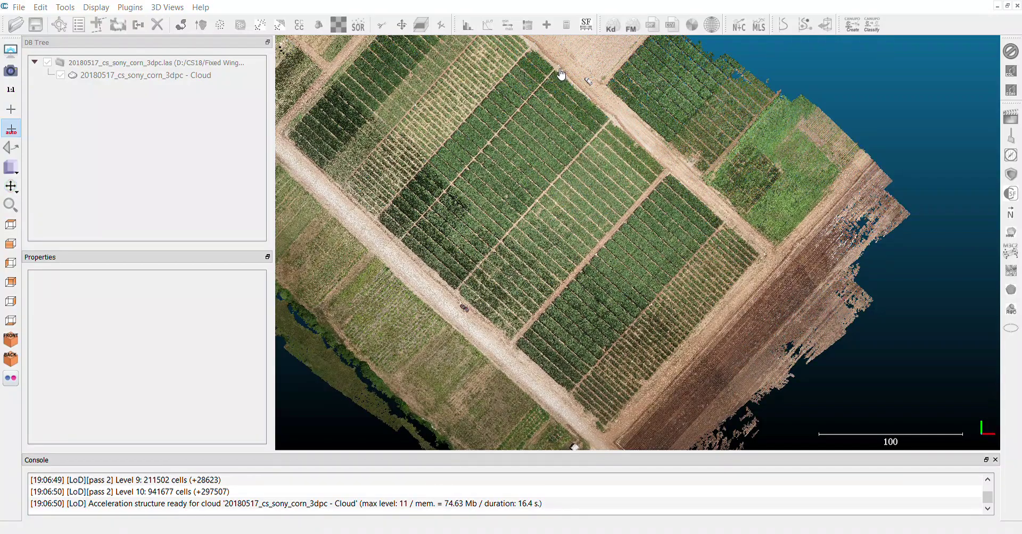
left_click_drag(560, 74, 509, 172)
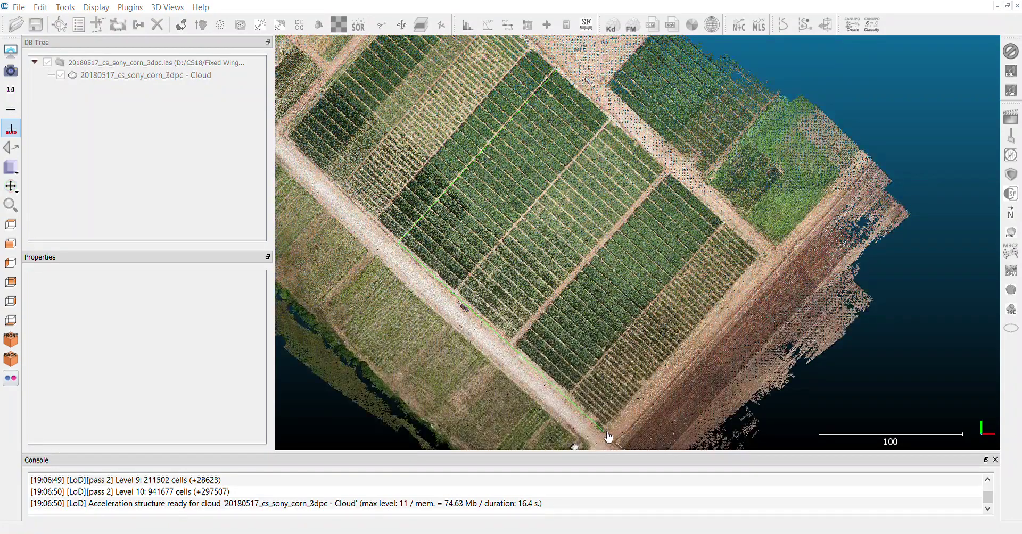
left_click(602, 434)
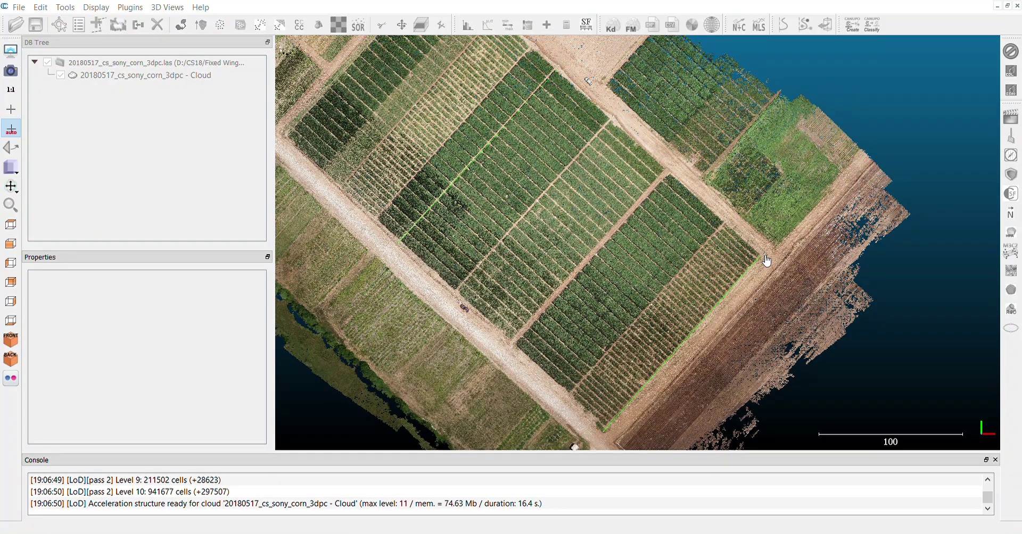
left_click(761, 257)
left_click(557, 72)
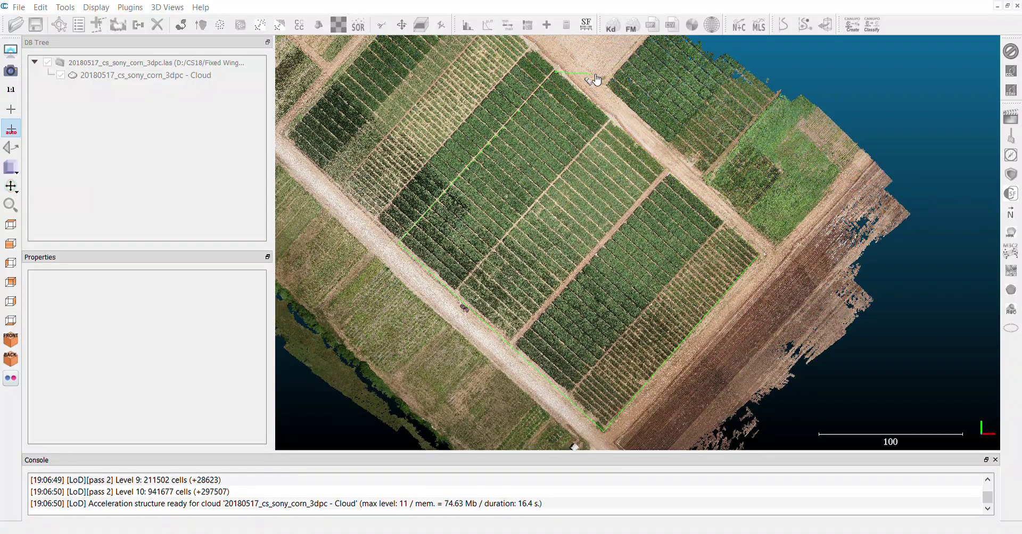
right_click(596, 80)
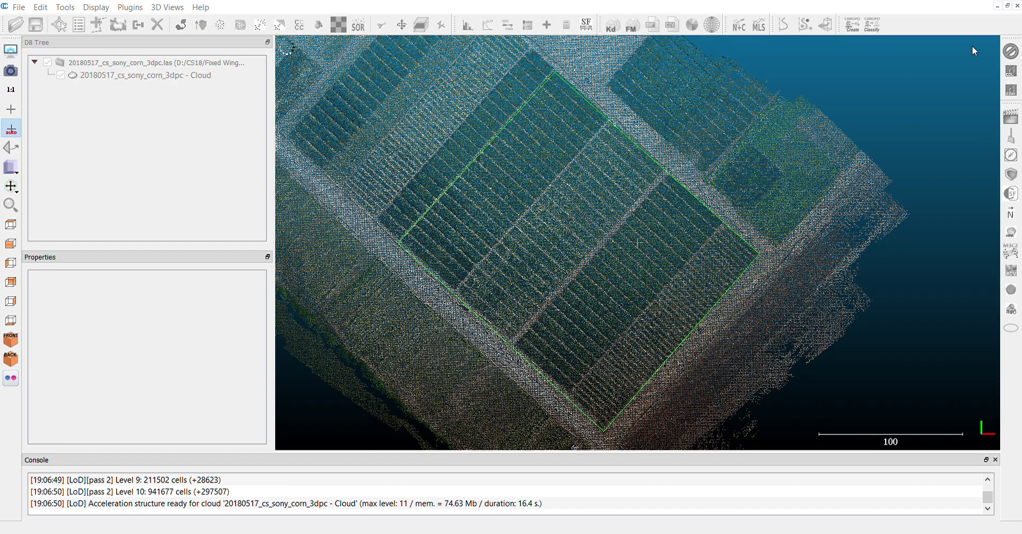
Step: Keep the traced outline as a Polyline object and select the corn cloud in the DB Tree
key("Return")
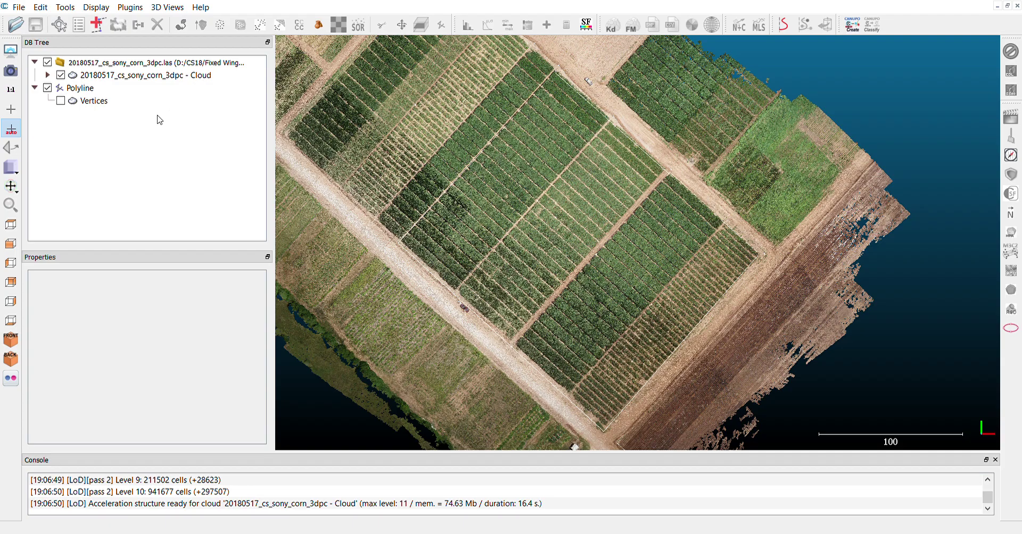
left_click(168, 78)
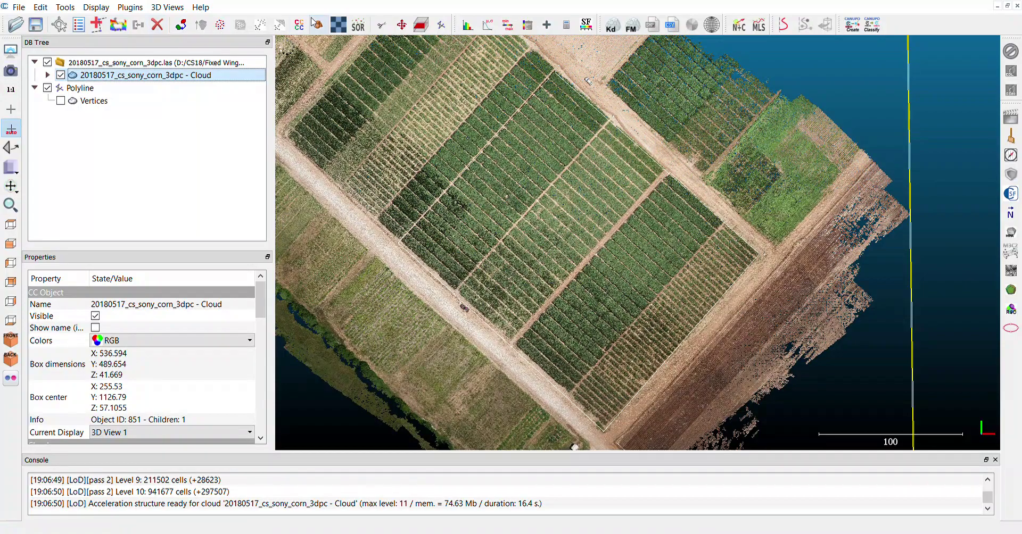
Step: Activate the Segment (scissors) tool on the selected corn cloud
left_click(380, 28)
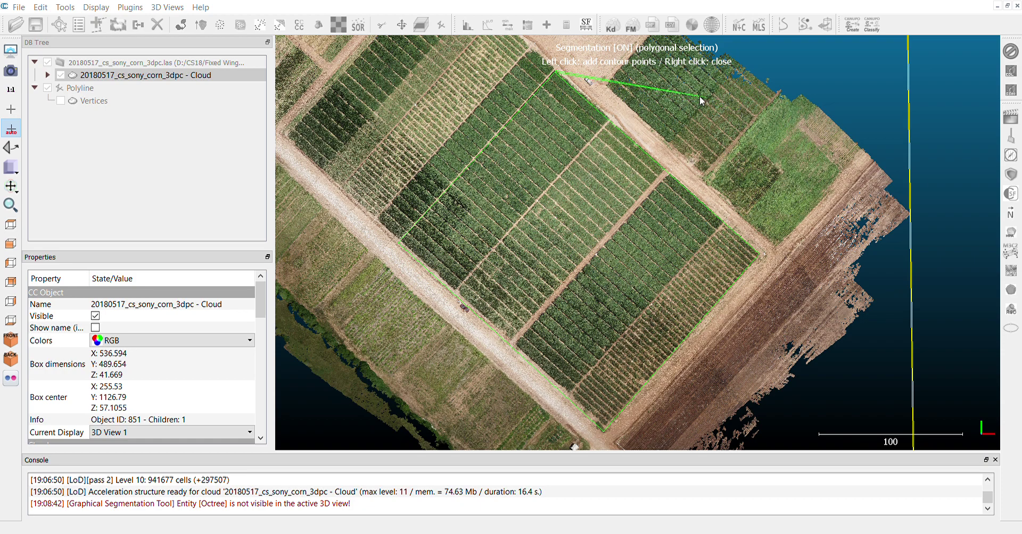
Step: Close a selection polygon around the central diamond block and keep only the points inside it
left_click(588, 81)
right_click(625, 110)
key("i")
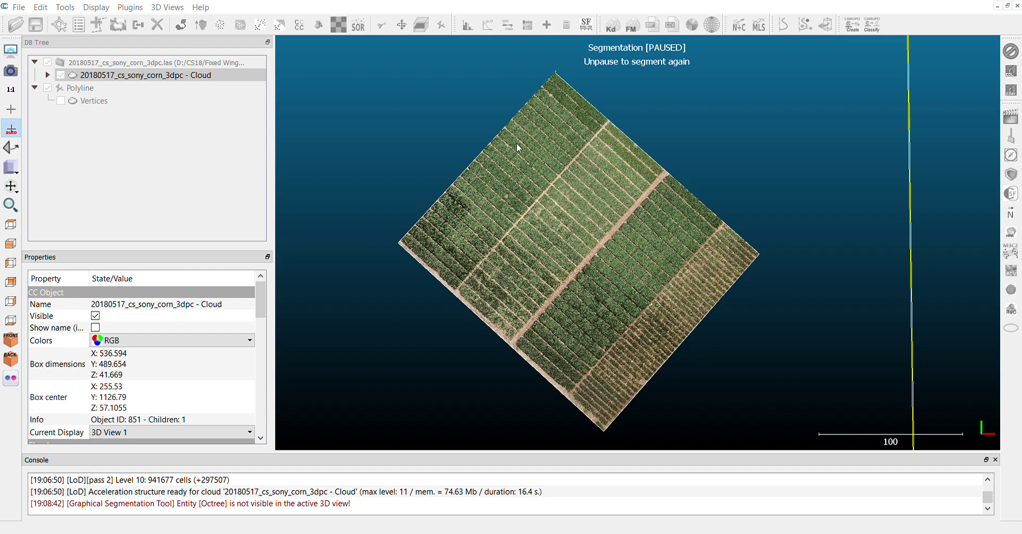
Step: Apply the cut, splitting the corn cloud into Cloud.segmented and Cloud.remaining
key("Return")
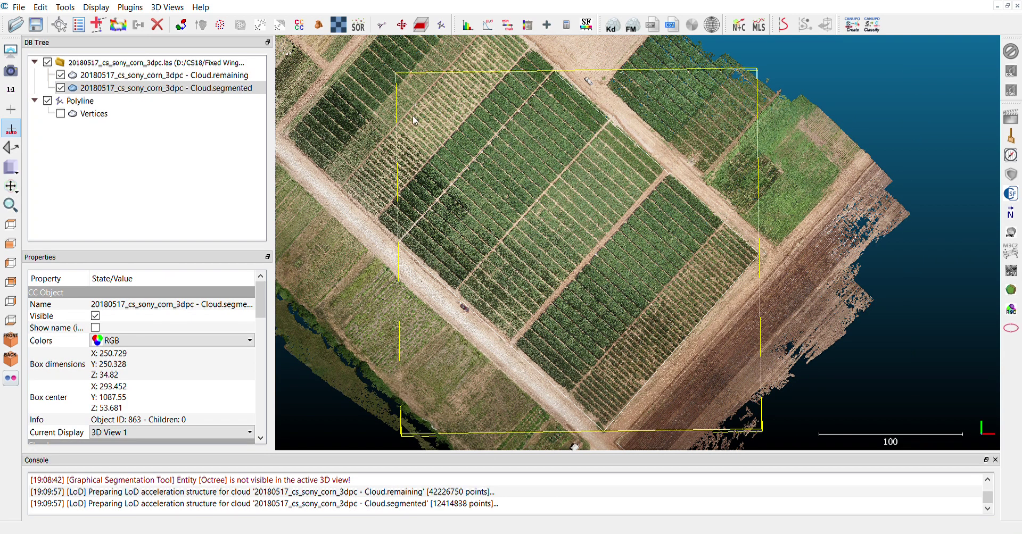
left_click(153, 87)
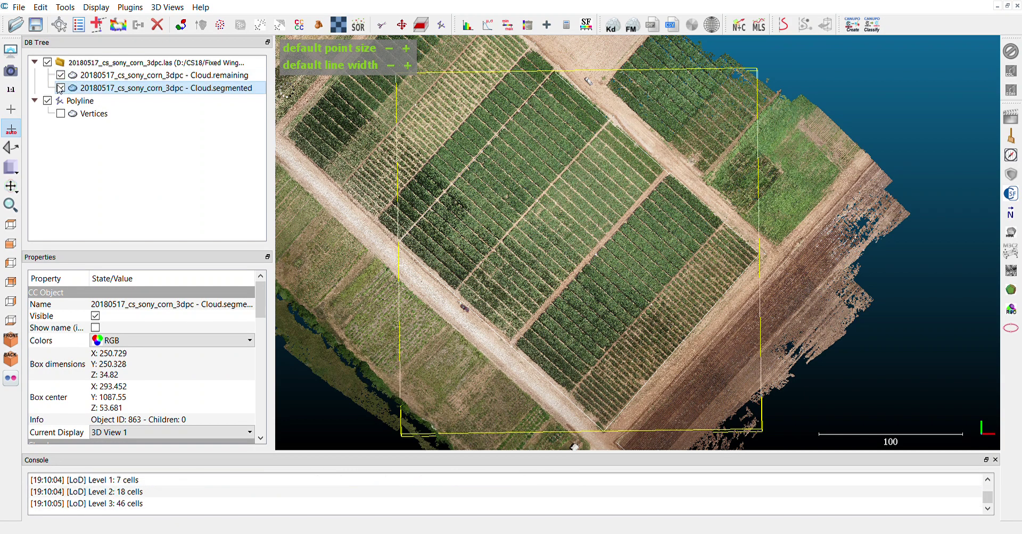
left_click(61, 87)
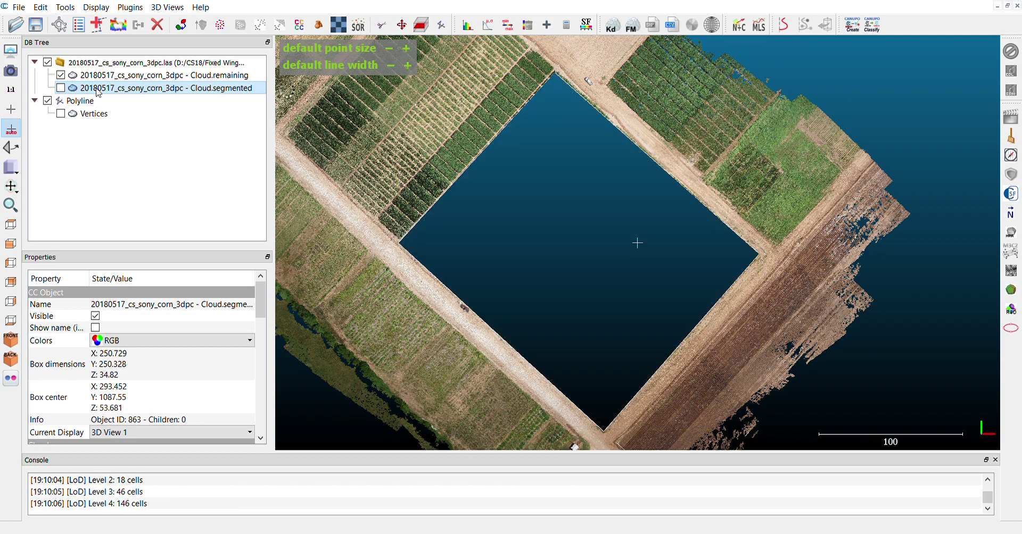
Step: Delete Cloud.remaining and make the cropped Cloud.segmented cloud visible
left_click(222, 78)
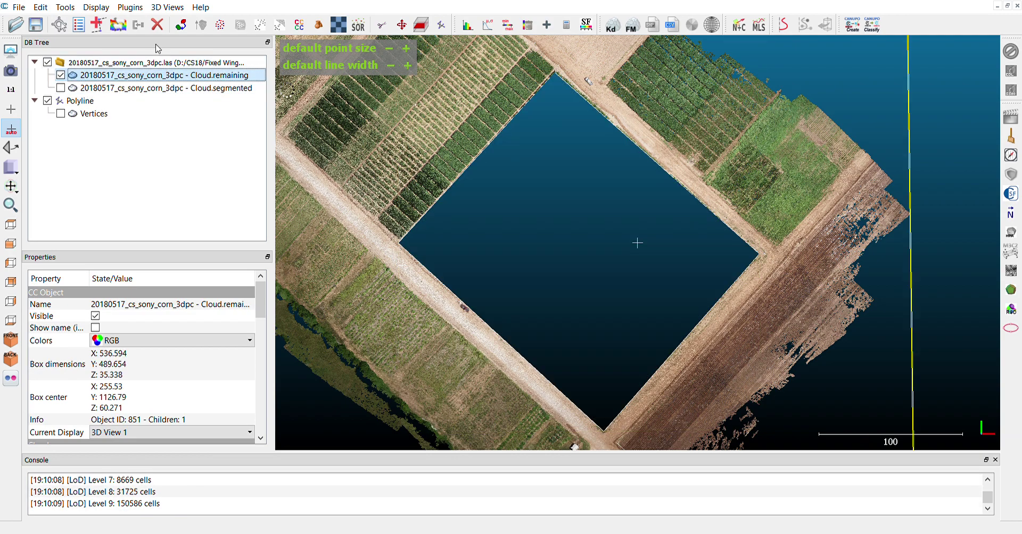
left_click(157, 25)
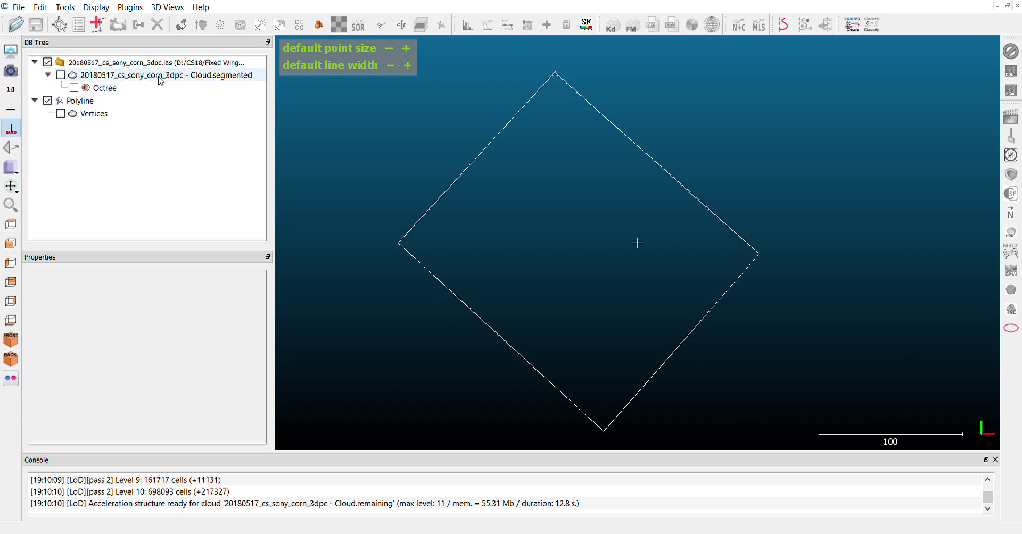
left_click(161, 78)
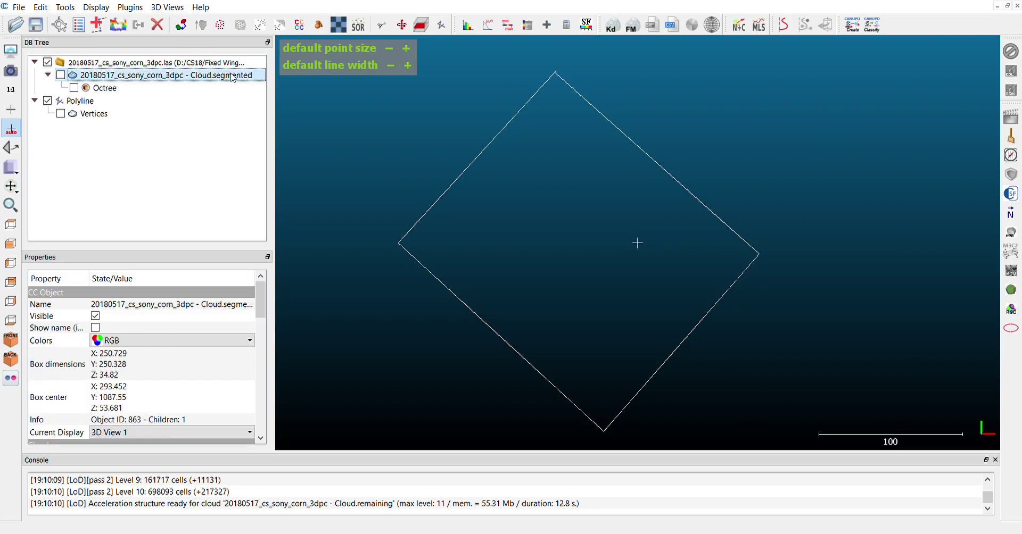
left_click(60, 75)
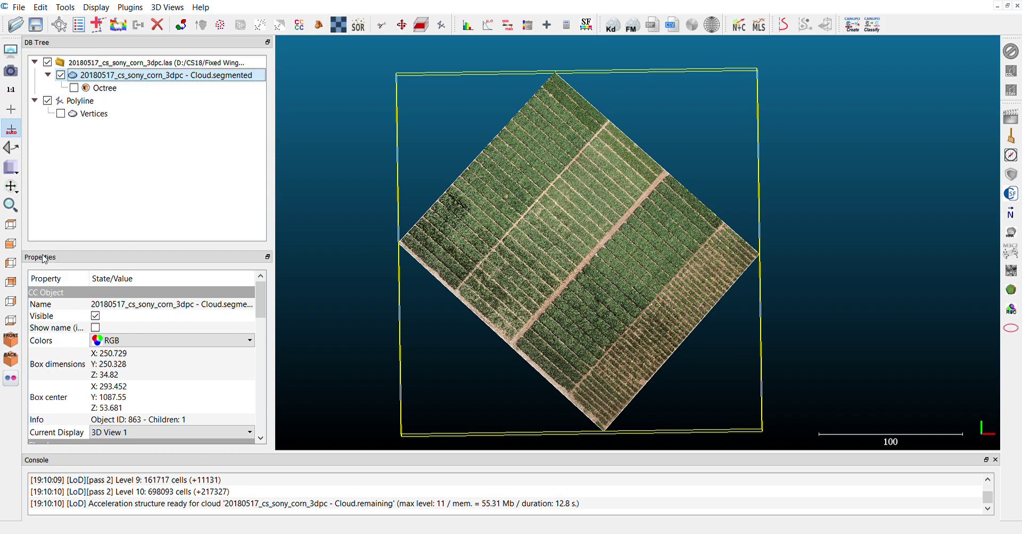
Step: View the cropped cloud from the front and zoom to expose the below-ground noise
left_click(9, 245)
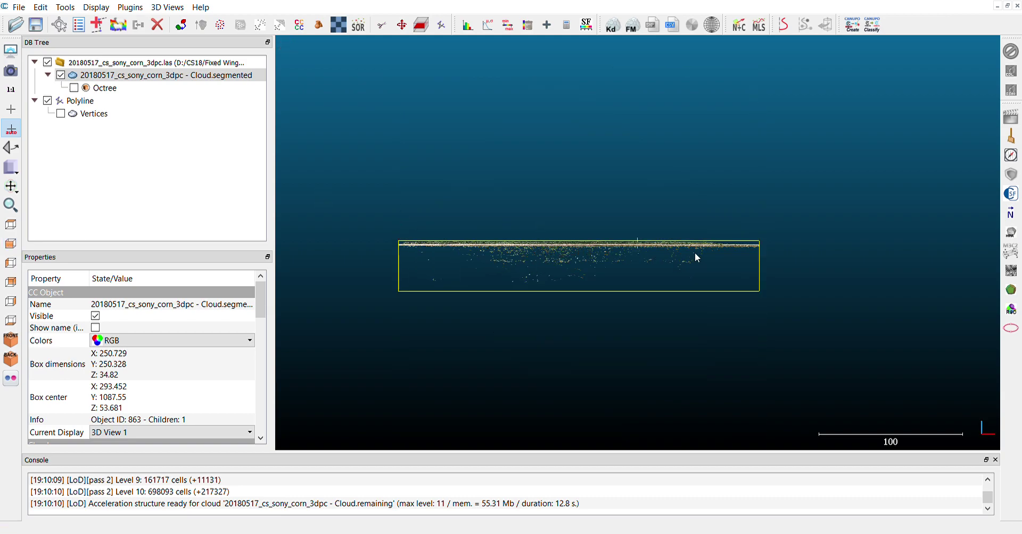
scroll(650, 256, "up", 5)
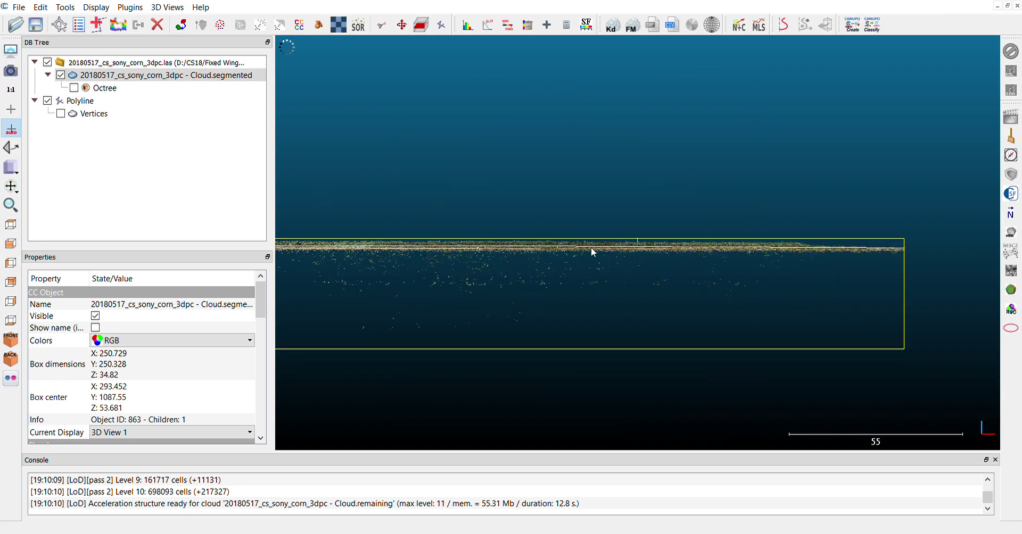
scroll(575, 285, "down", 3)
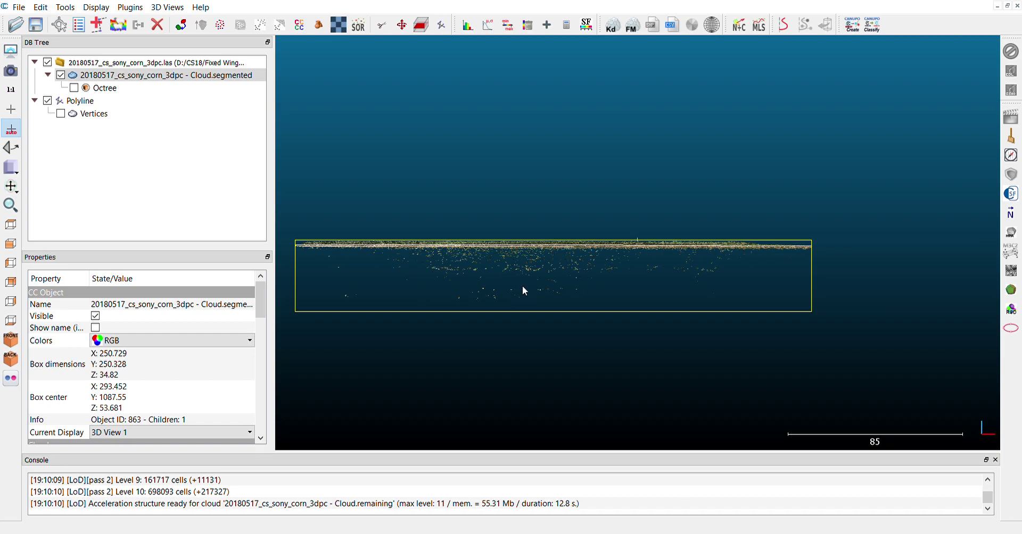
Step: Raise the Cross Section box's lower limit to the ground line, checking it from left, right and back views
left_click(421, 25)
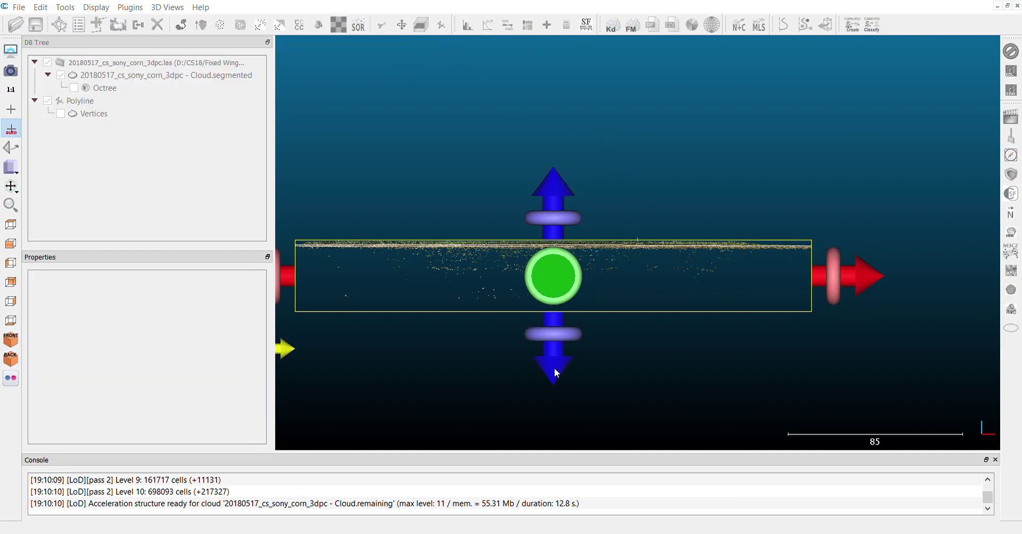
left_click_drag(555, 368, 558, 315)
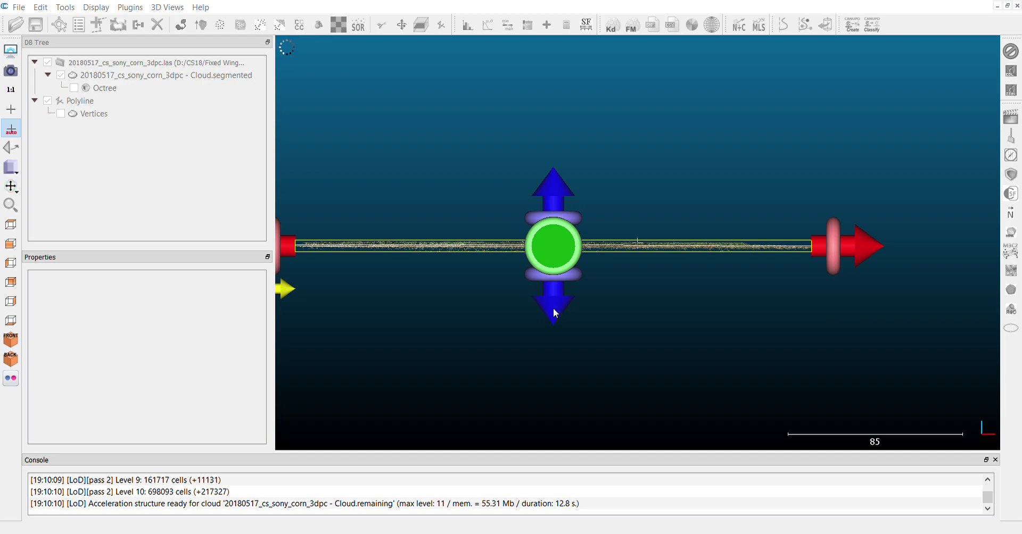
left_click(10, 264)
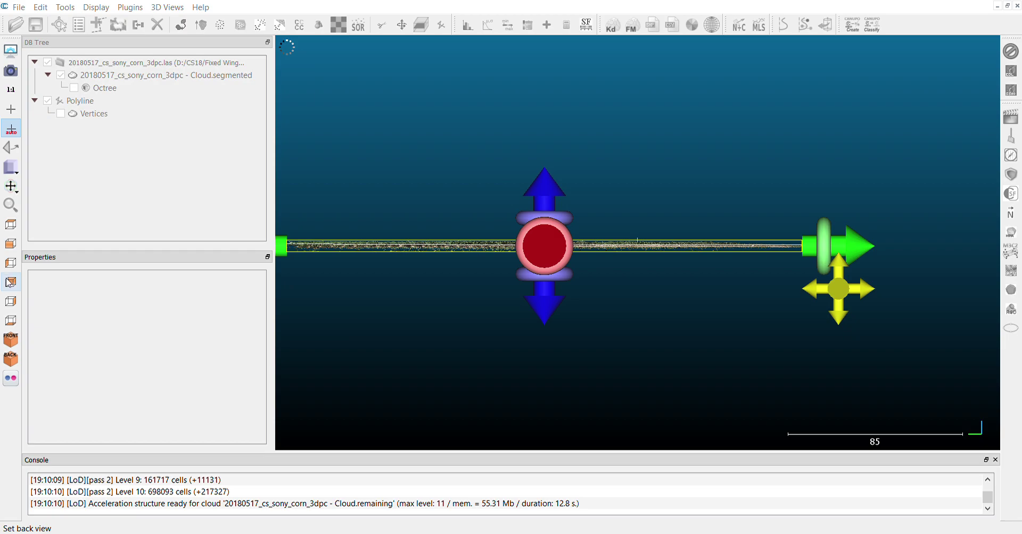
left_click(11, 301)
left_click(11, 320)
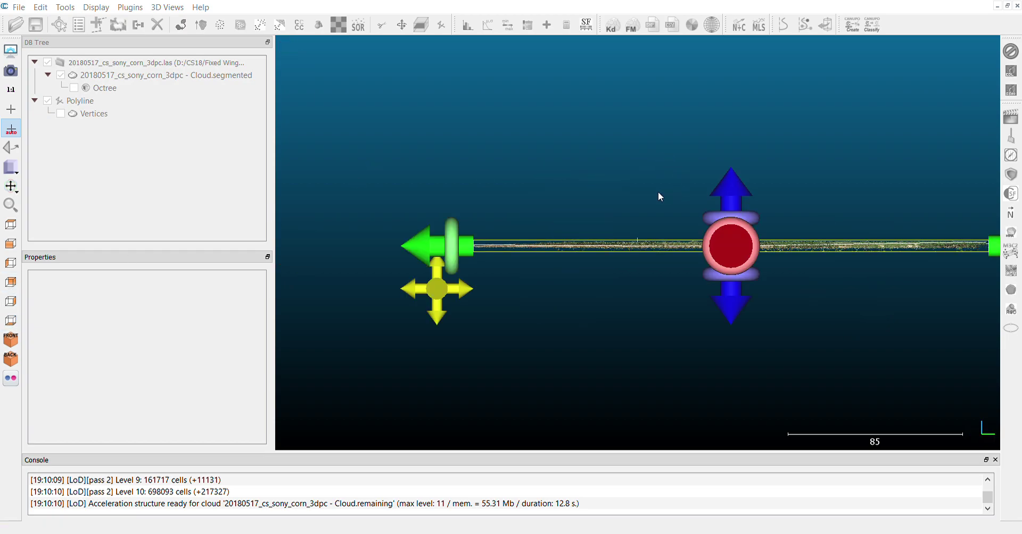
right_click_drag(809, 283, 750, 316)
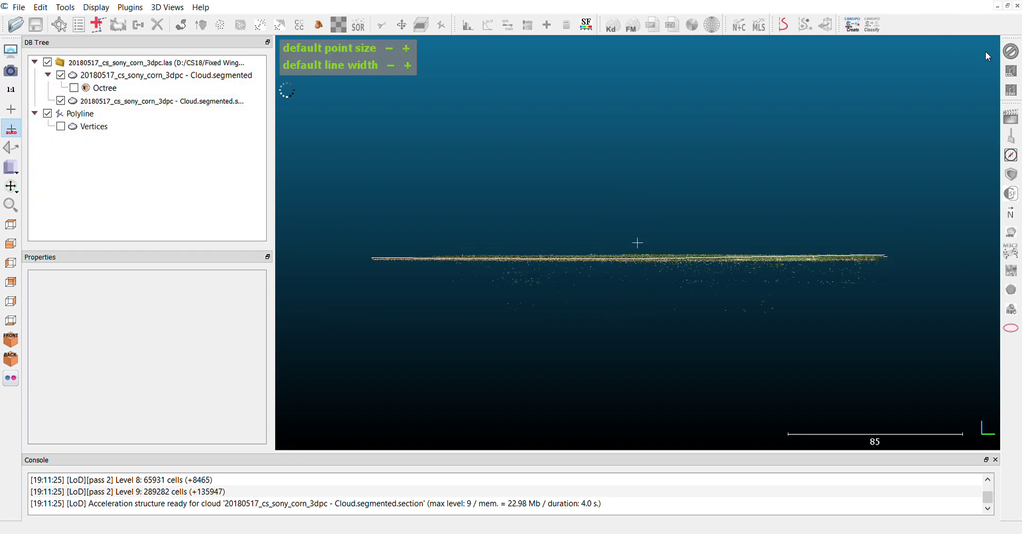
Step: Delete the noisy Cloud.segmented, leaving only Cloud.segmented.section, and zoom to inspect it
left_click(101, 77)
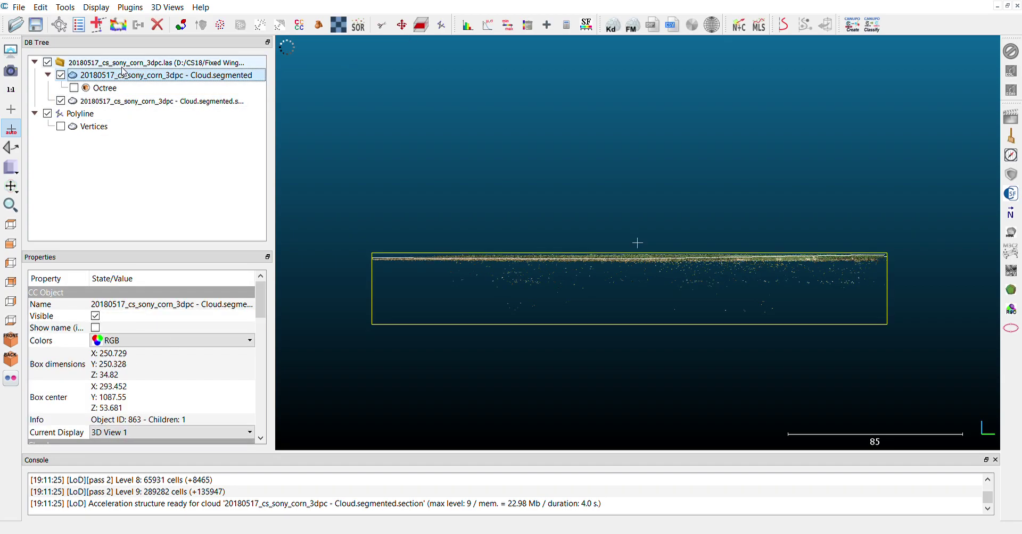
left_click(158, 24)
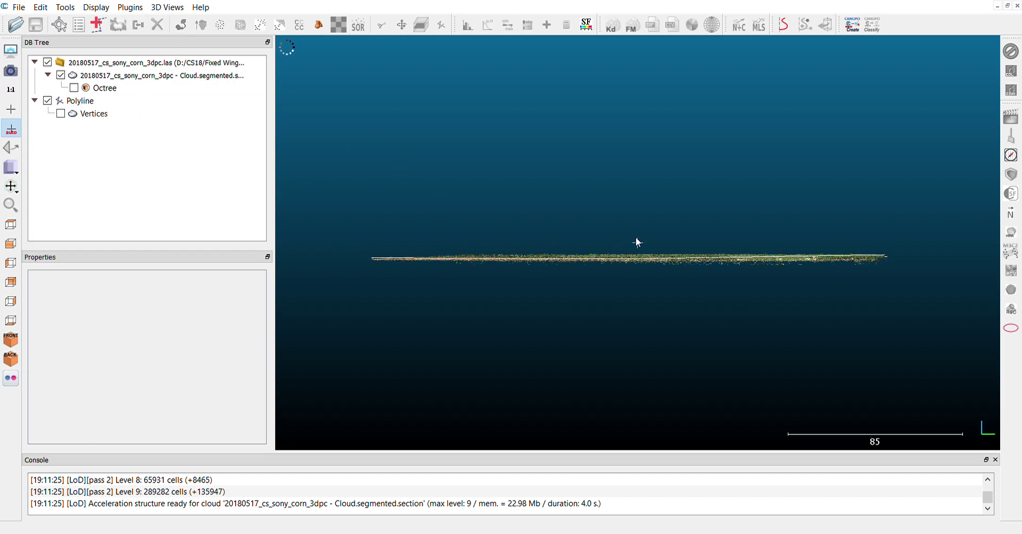
scroll(733, 274, "up", 3)
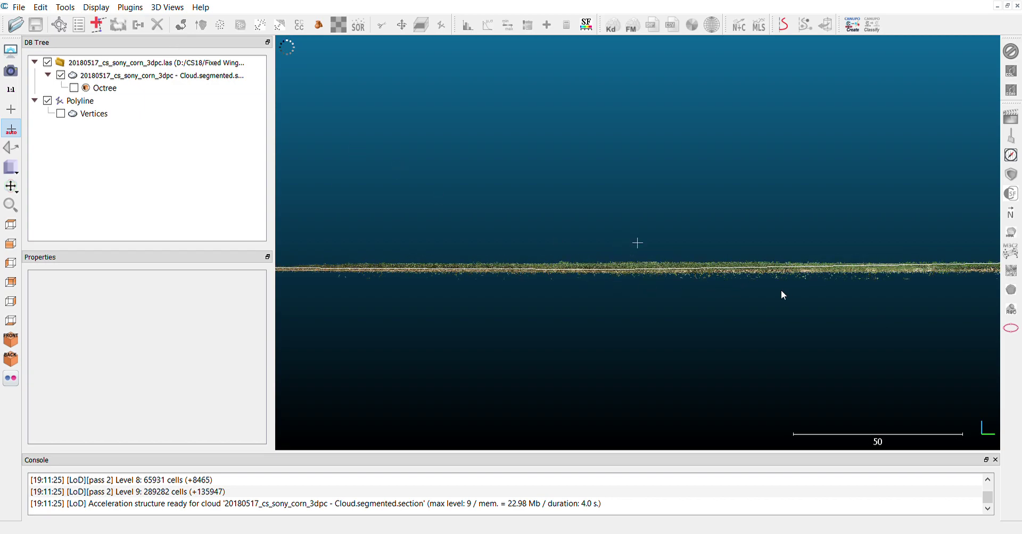
scroll(725, 285, "down", 3)
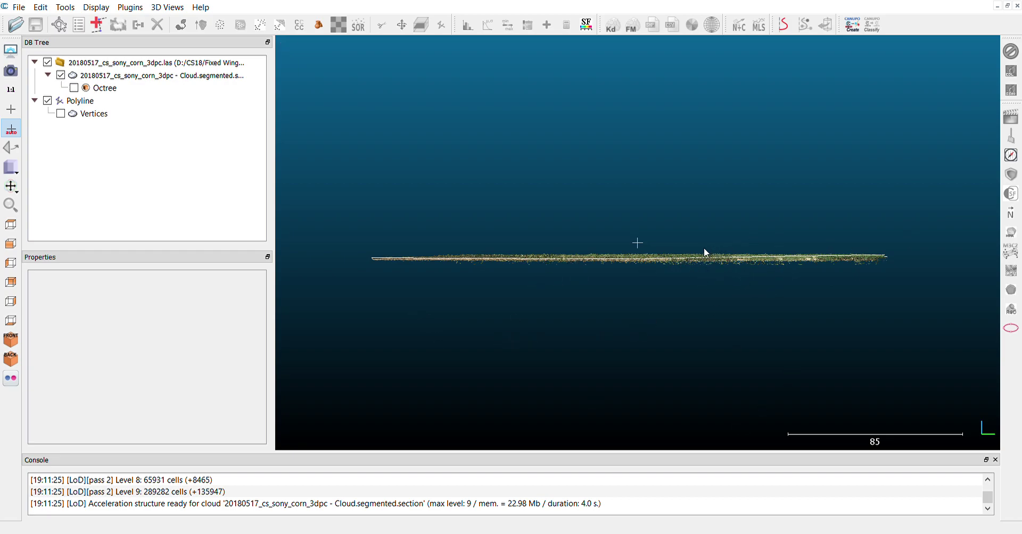
Step: Orbit the cleaned 'Cloud.segmented.section' cloud, then view it from the top, zoomed out to the whole plot
left_click_drag(704, 252, 833, 311)
left_click_drag(486, 236, 443, 221)
right_click_drag(443, 222, 580, 325)
left_click_drag(479, 296, 486, 314)
left_click(11, 224)
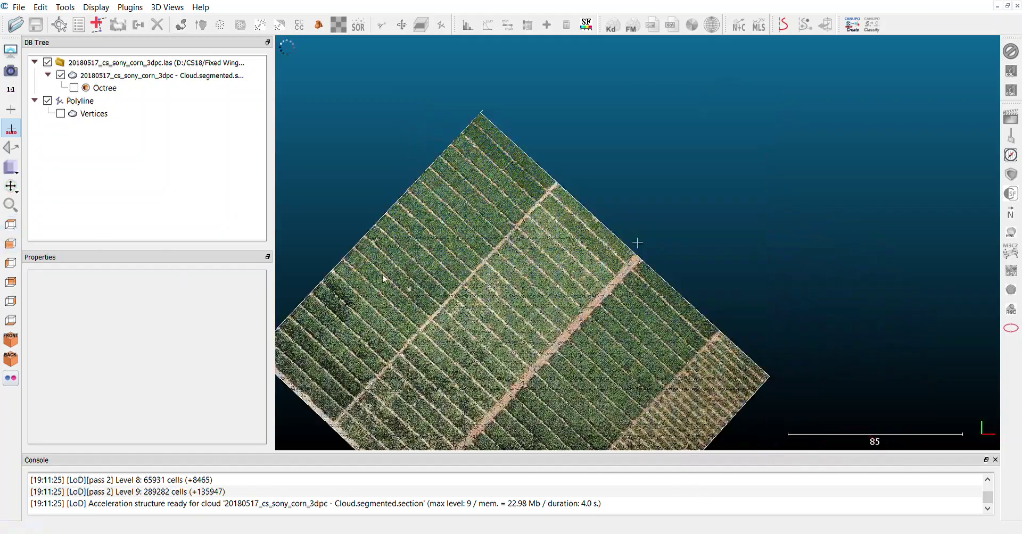
left_click_drag(454, 324, 563, 217)
scroll(563, 212, "down", 3)
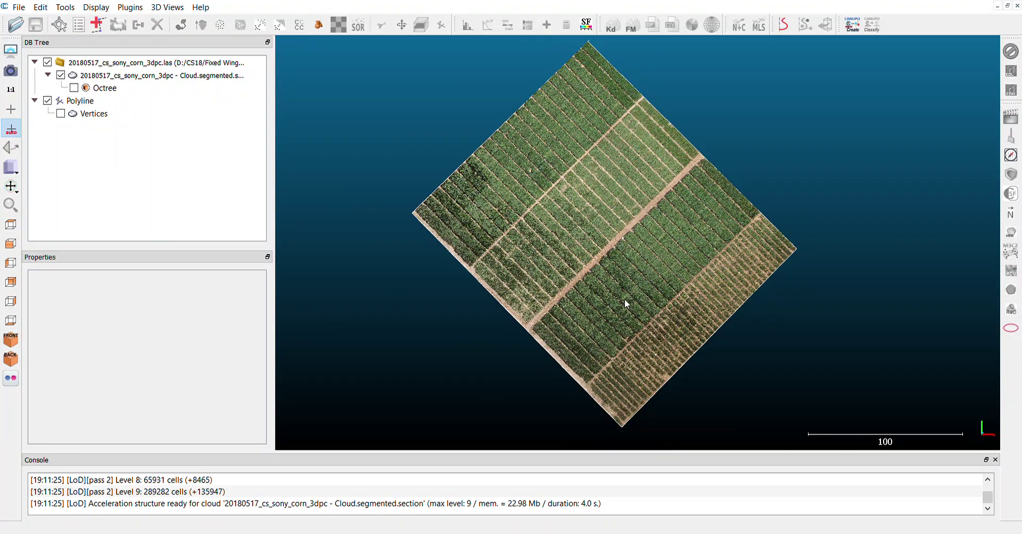
left_click(668, 263)
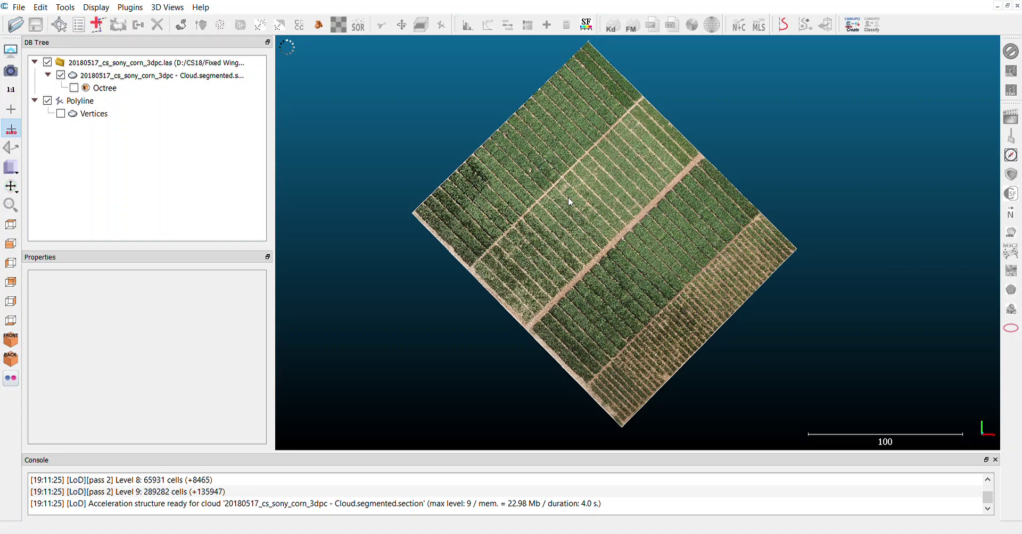